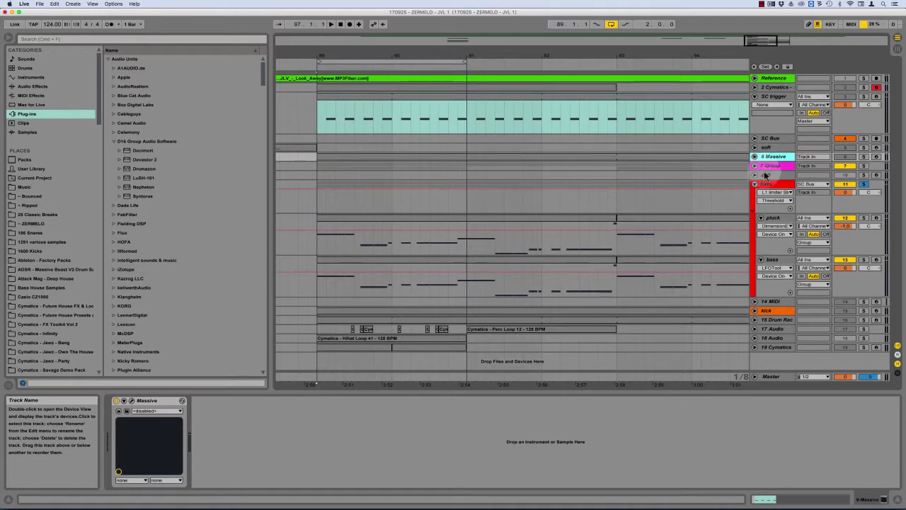
Step: Examine the device chains of the soft, Massive, 7 Group, bass group, pluck and bass tracks
click(766, 175)
click(765, 186)
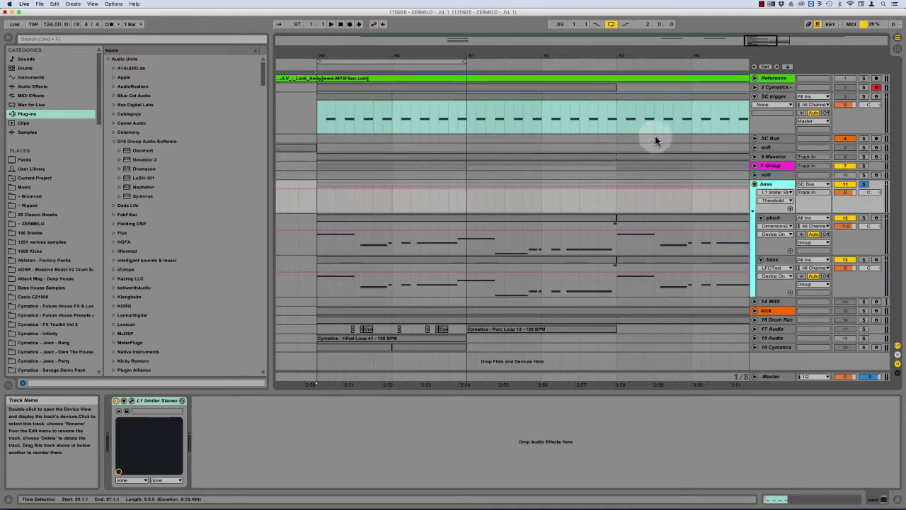
click(770, 158)
click(770, 166)
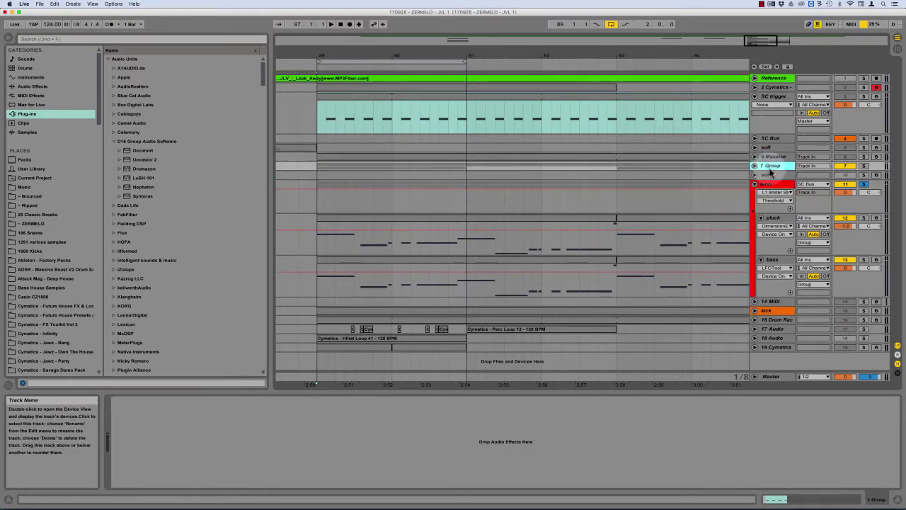
click(769, 175)
click(768, 185)
click(767, 216)
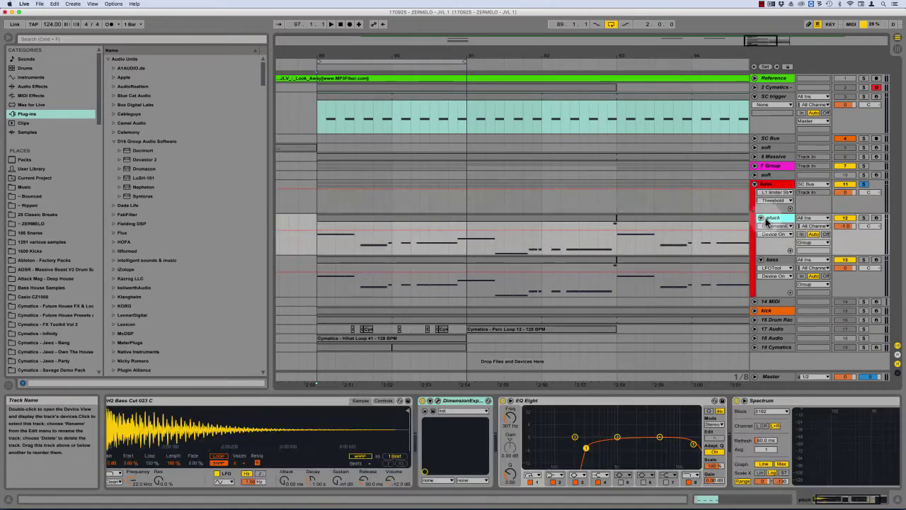
click(770, 260)
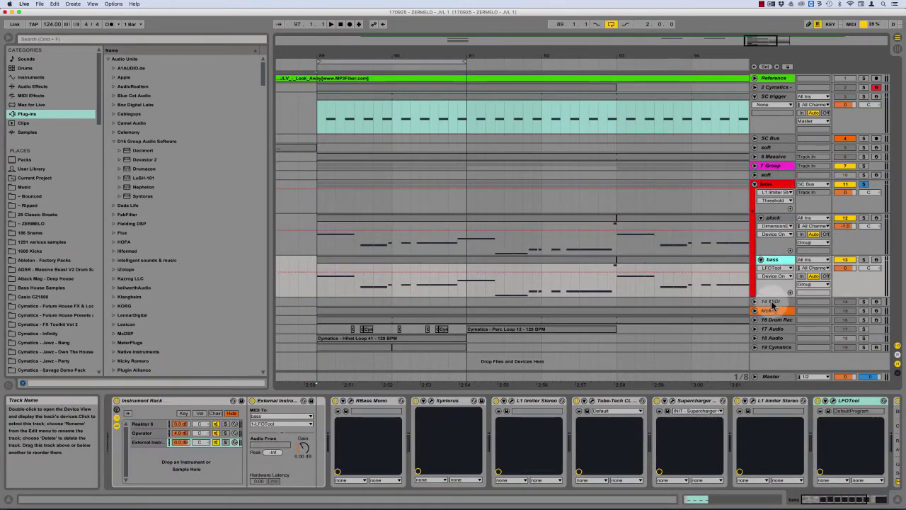
Step: Inspect the SC trigger clip and its External Instrument, the bass group's limiter, and the bass track's devices and clip
click(372, 99)
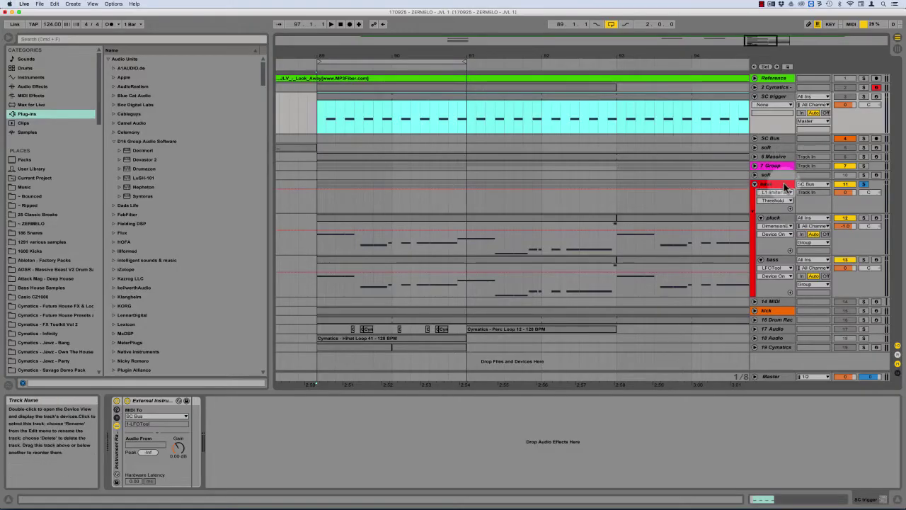
click(779, 184)
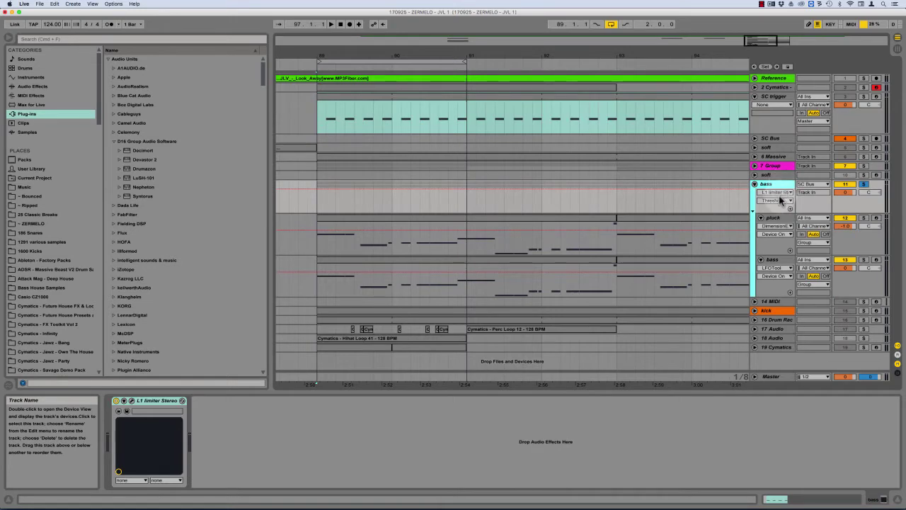
click(775, 259)
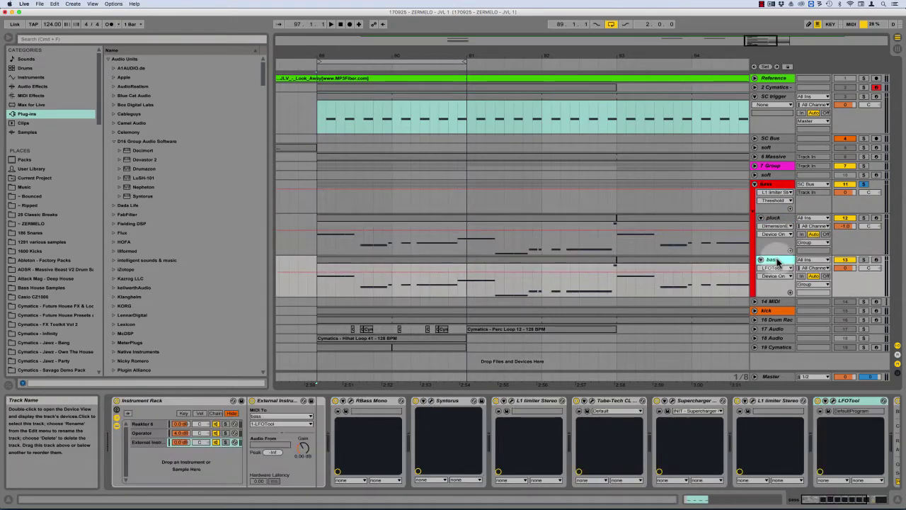
click(385, 265)
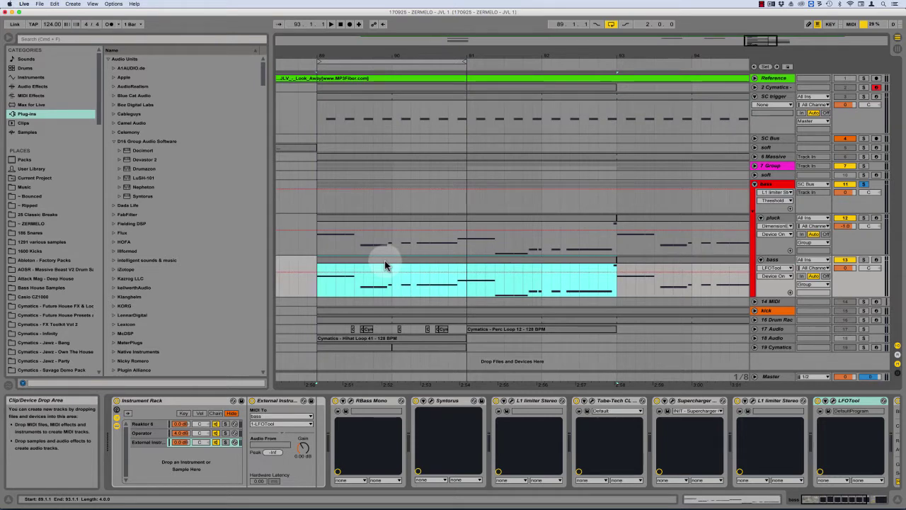
click(770, 185)
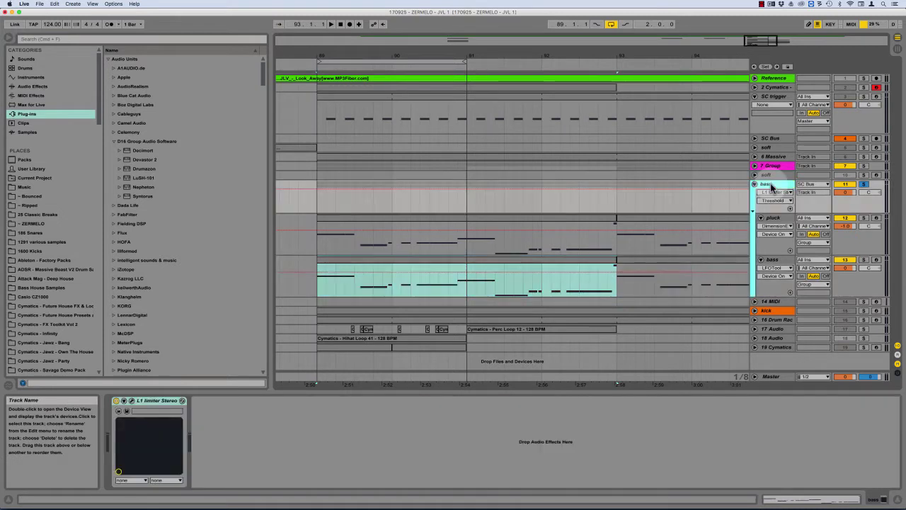
Step: Play back the soloed bass group from bar 89 for a short listen
click(318, 204)
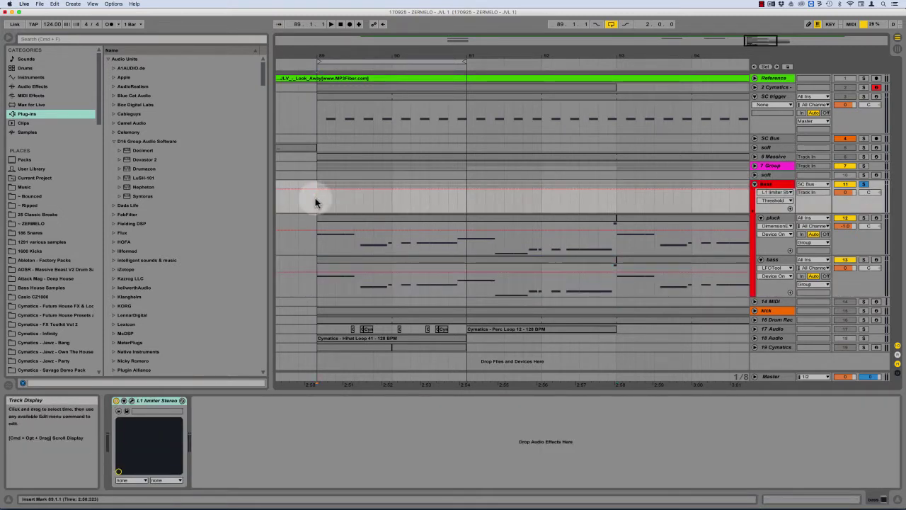
key(space)
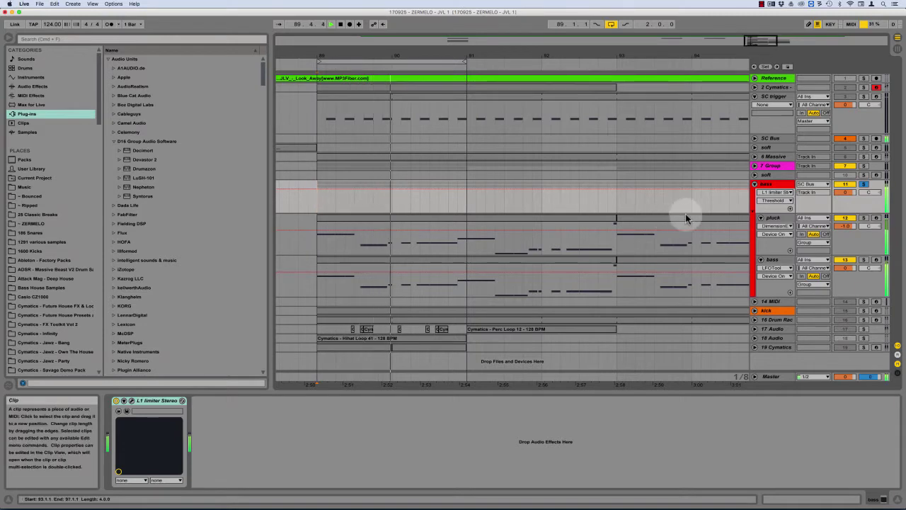
key(space)
Step: Audition the pluck and bass tracks in solo one after the other, ending with pluck soloed and playback stopped
click(775, 224)
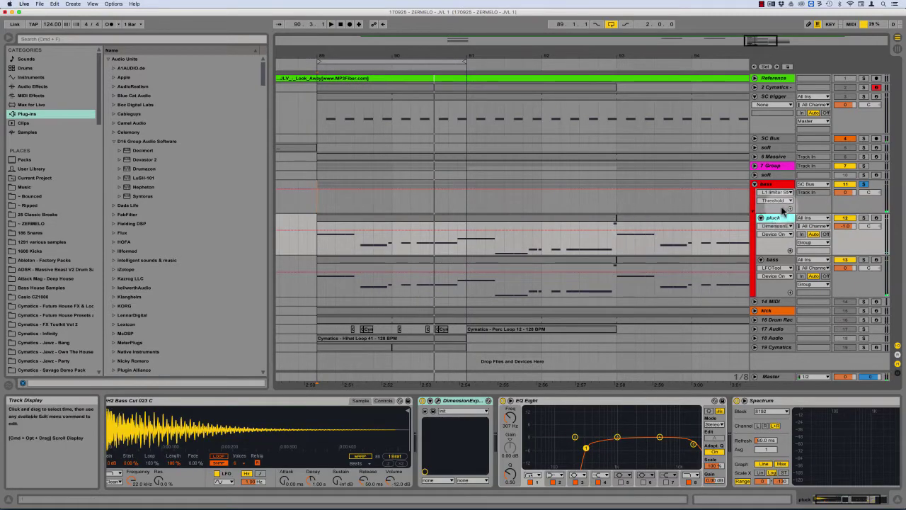
click(863, 218)
key(space)
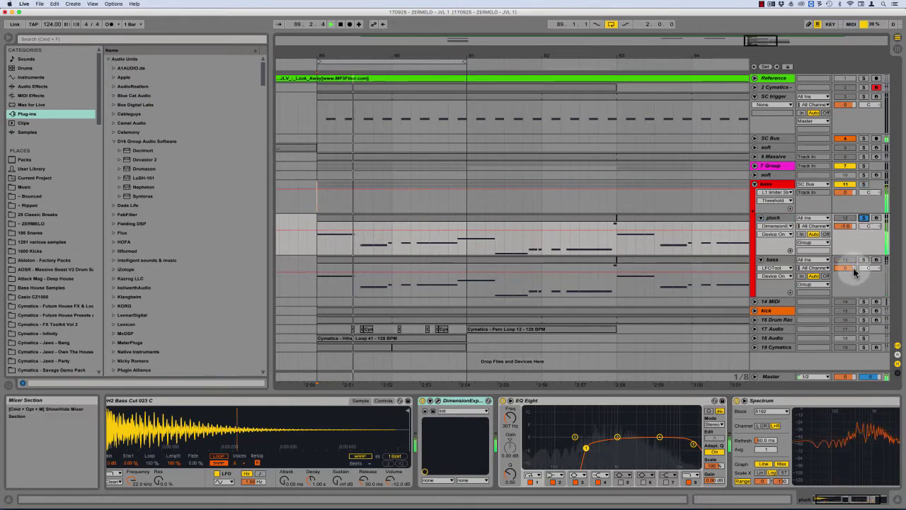
click(863, 260)
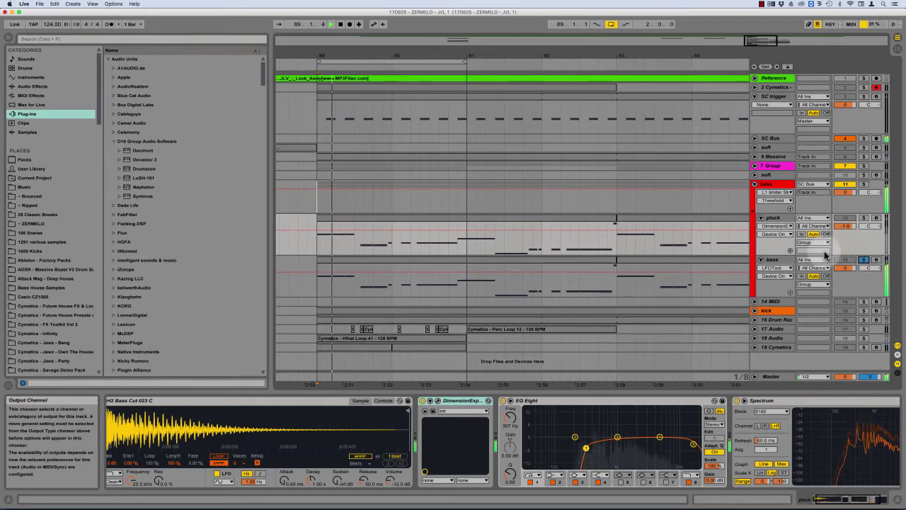
click(864, 219)
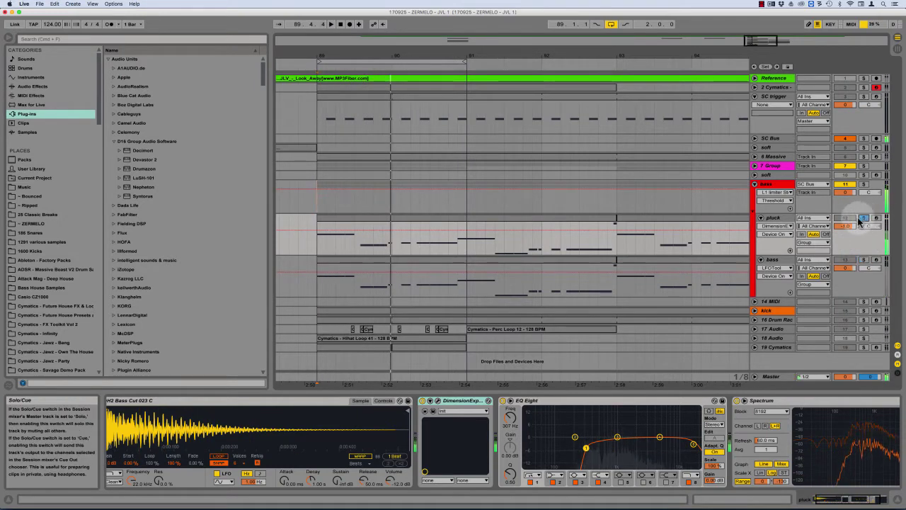
Step: Compare the device chains of the pluck and bass tracks, finishing on the bass track
click(770, 219)
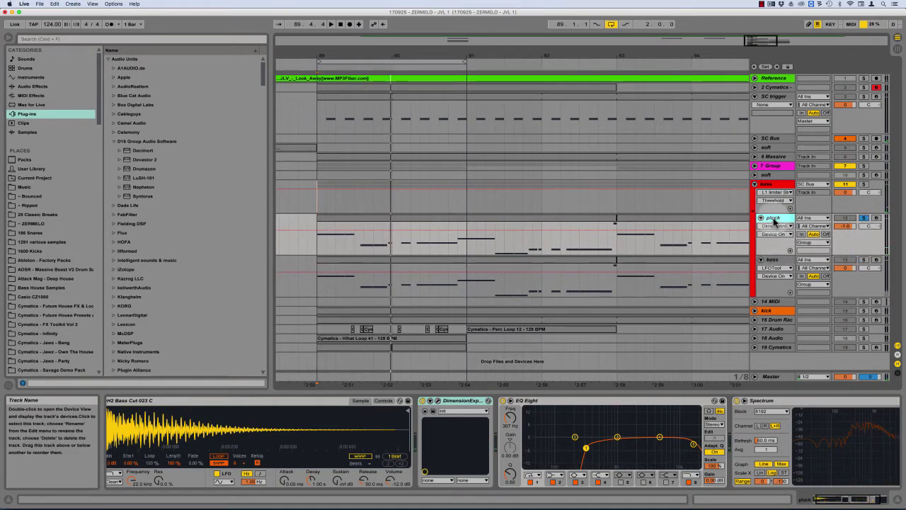
click(772, 260)
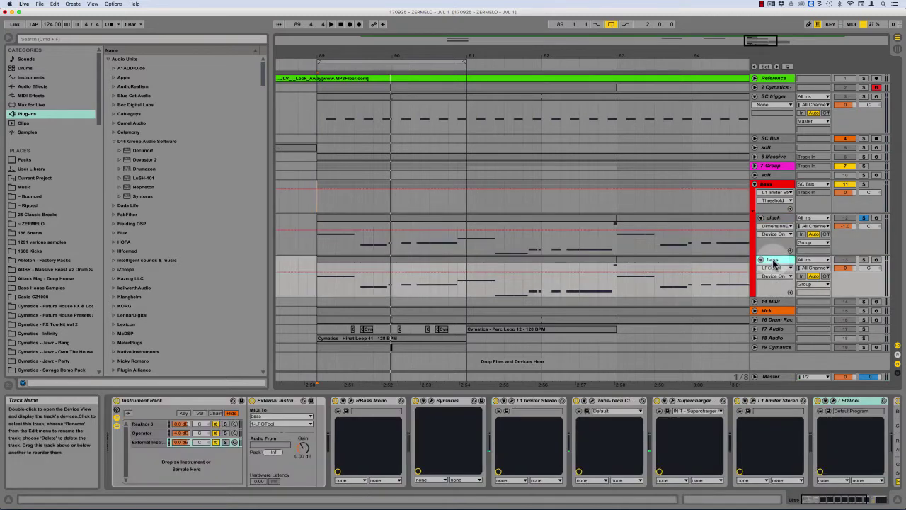
click(773, 218)
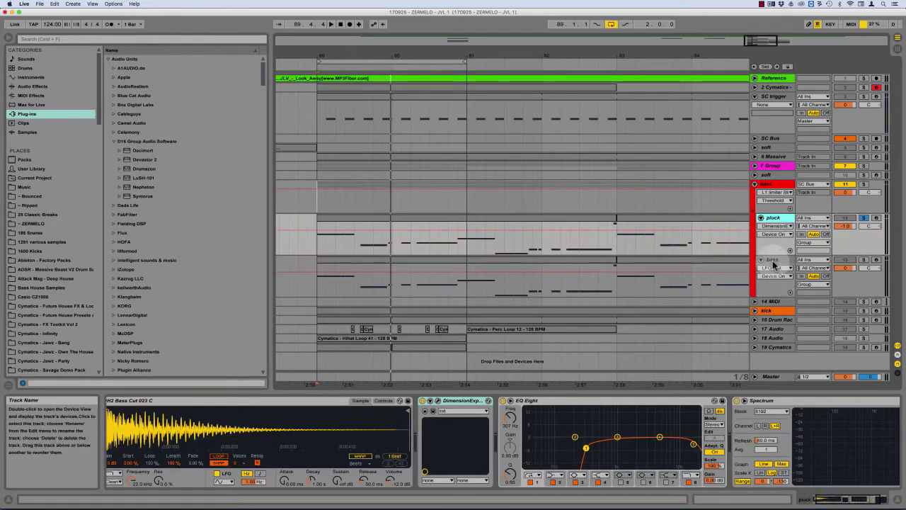
click(773, 261)
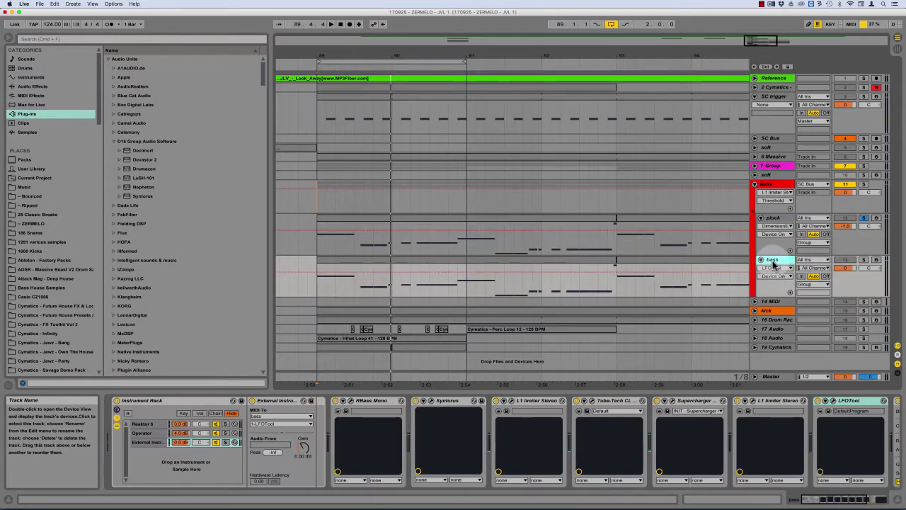
click(773, 218)
click(772, 260)
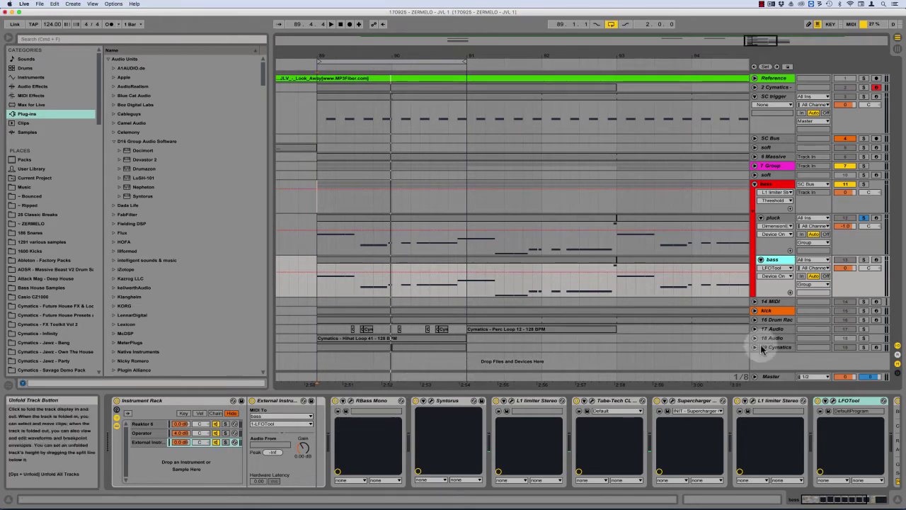
Step: Open the LFOTool plug-in window on the bass track and place it over the middle of the arrangement
click(856, 406)
click(827, 410)
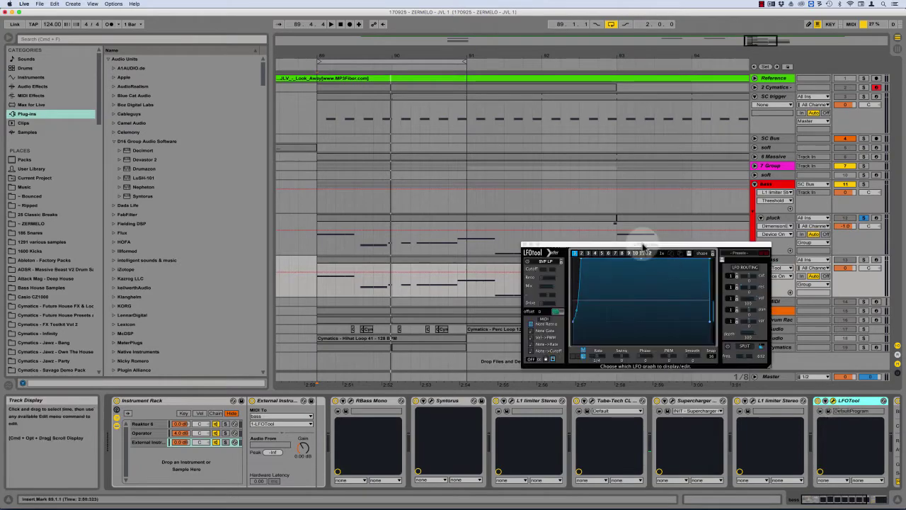
drag(643, 246, 488, 207)
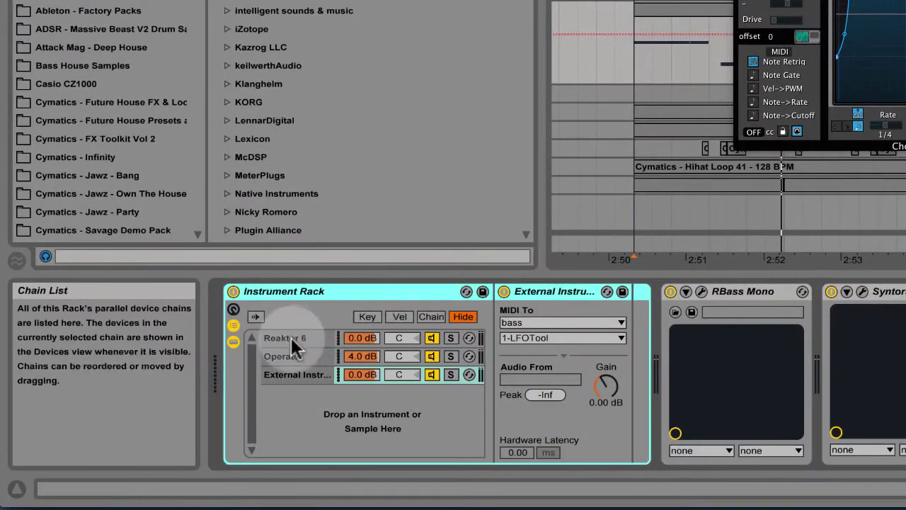
Step: View the Reaktor 6, Operator and External Instrument chains in the bass track's Instrument Rack
click(300, 339)
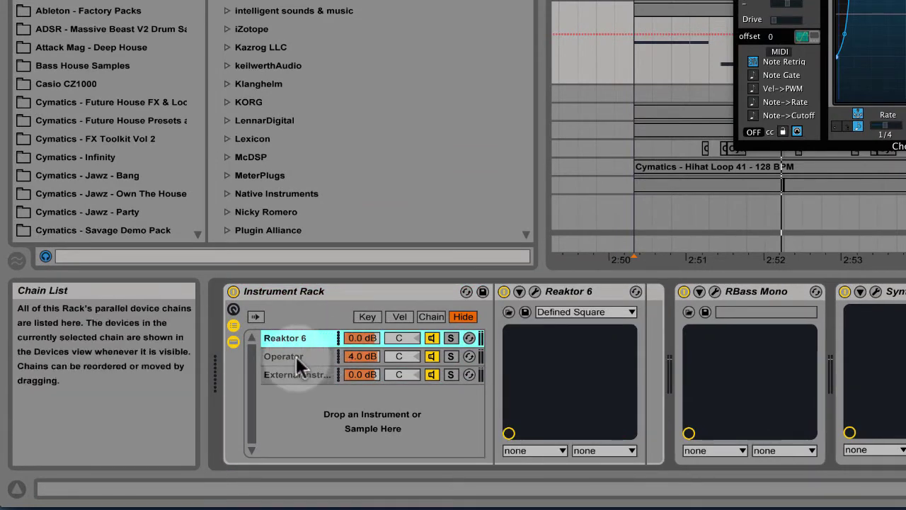
click(293, 356)
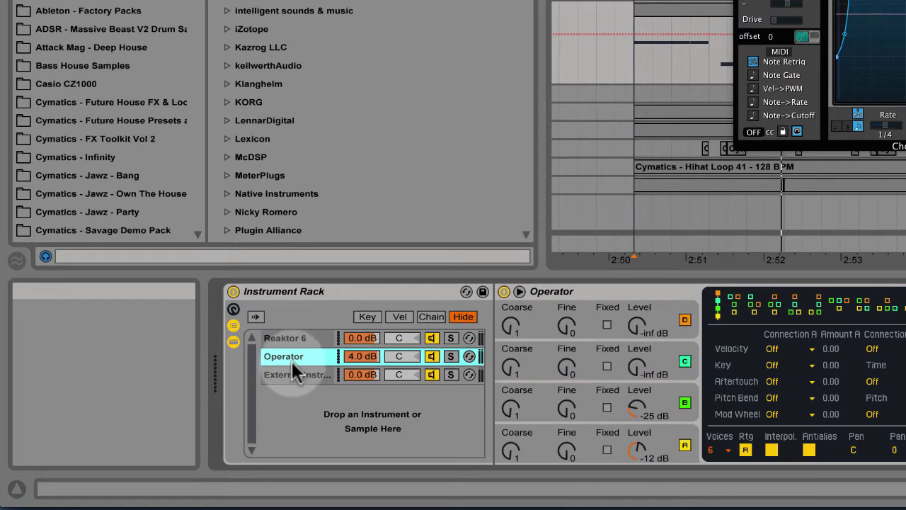
click(287, 375)
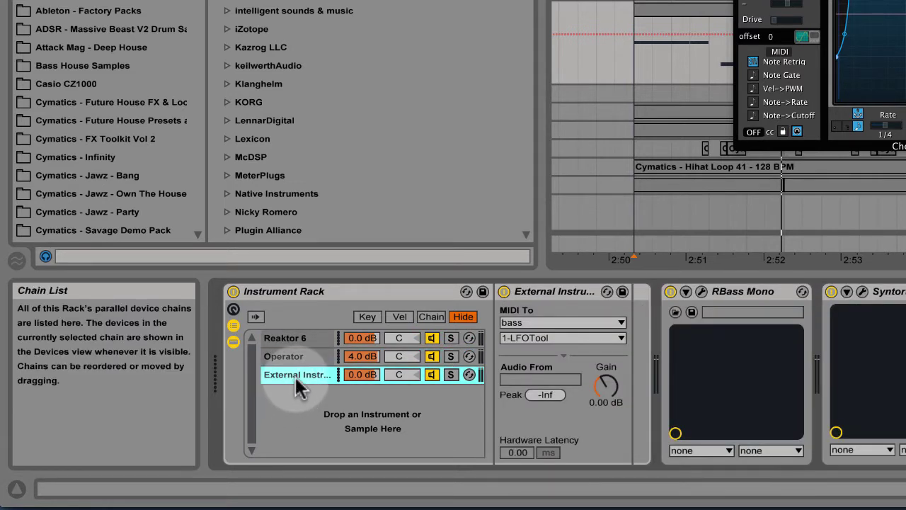
Step: Examine the External Instrument's MIDI destination track and plug-in target inside the Instrument Rack
click(562, 289)
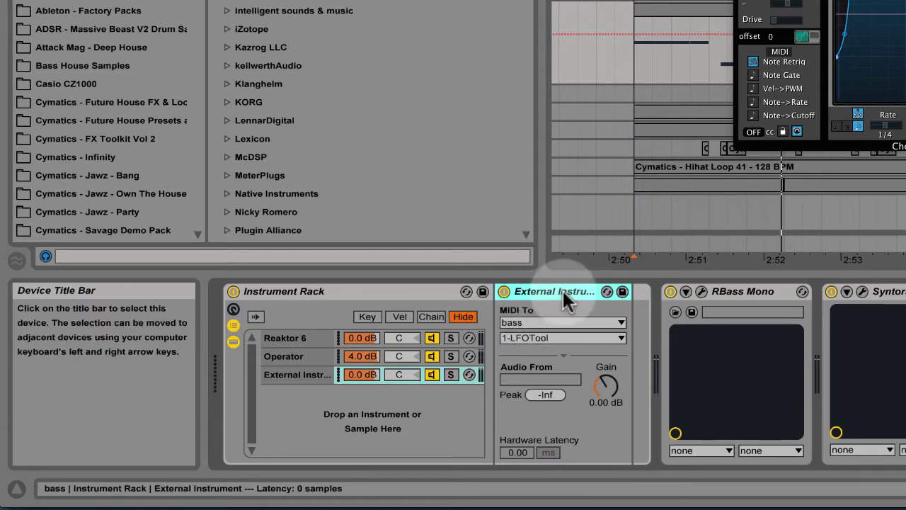
click(547, 322)
click(540, 318)
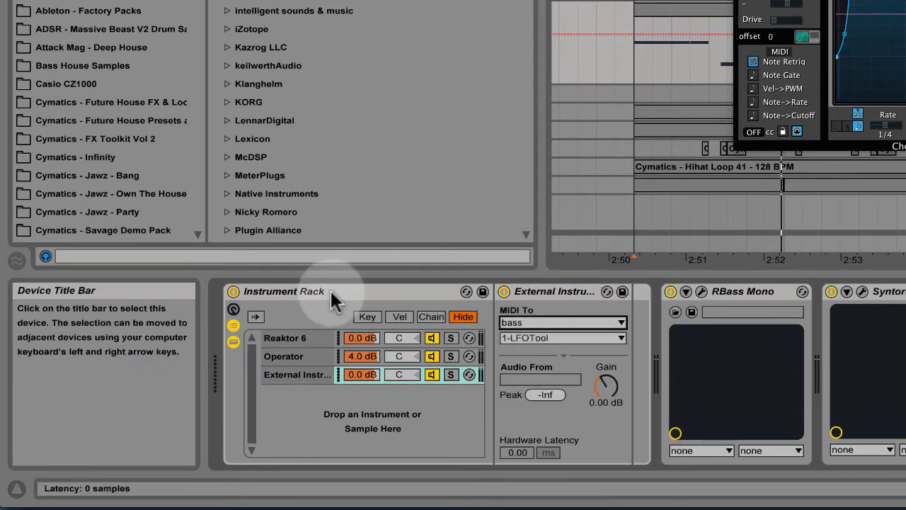
click(330, 289)
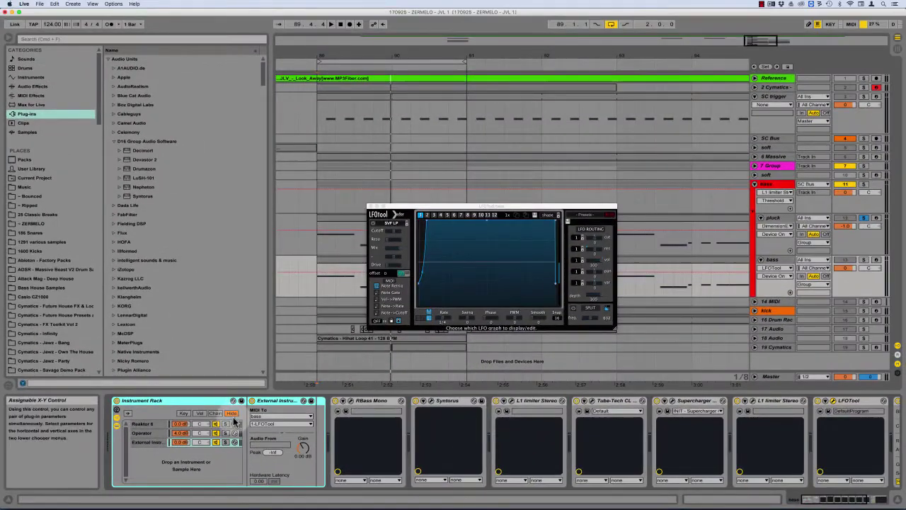
click(274, 426)
click(269, 405)
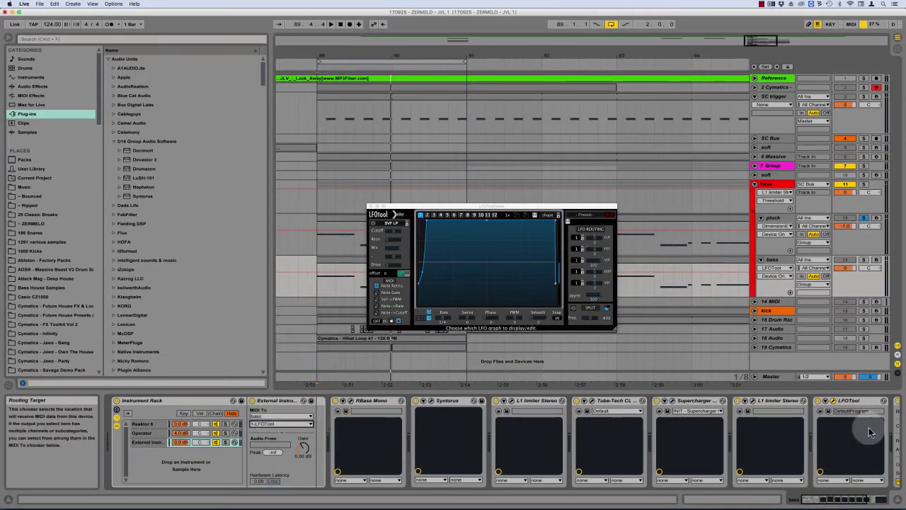
Step: Set Note Retrig to ENV mode in the bass track's LFOTool and move its window clear of the bass clips
click(856, 405)
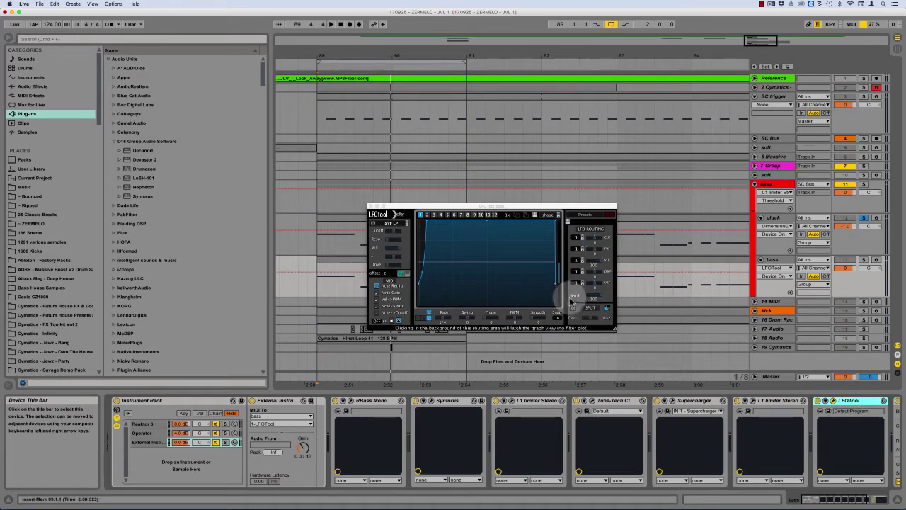
drag(433, 207, 457, 221)
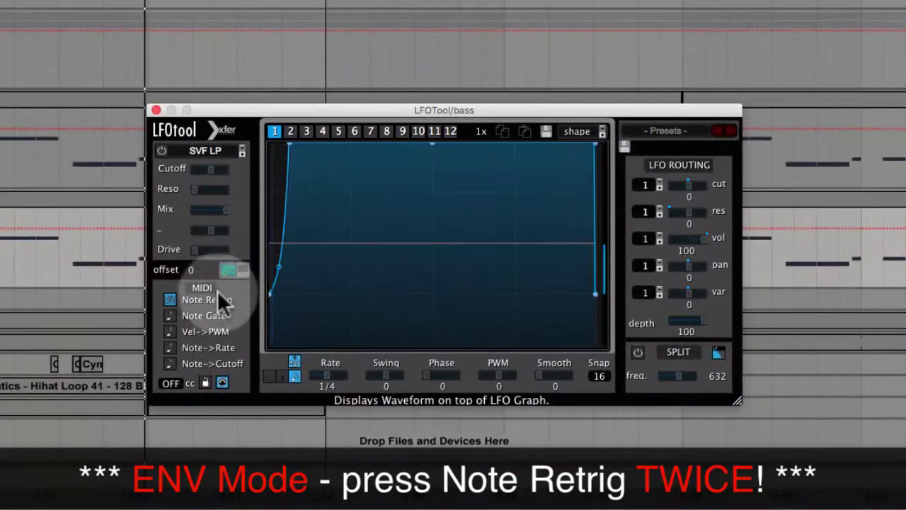
click(212, 300)
click(169, 300)
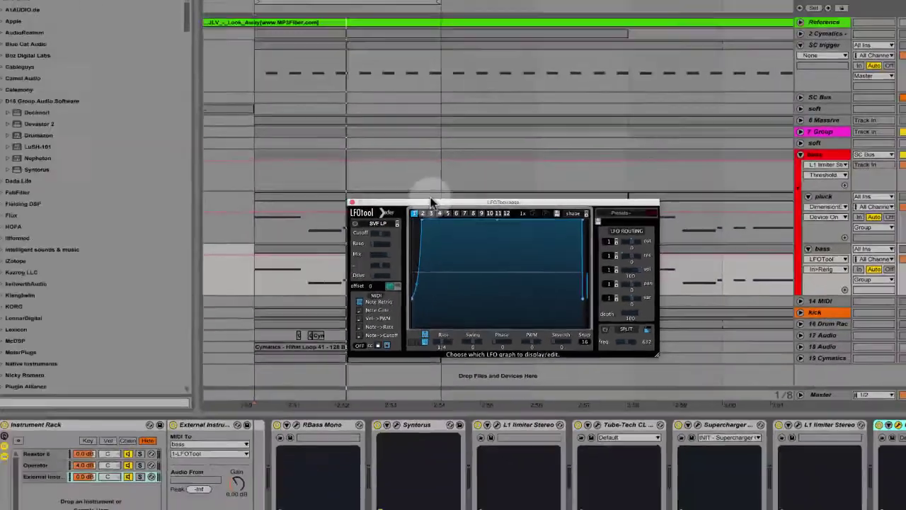
drag(433, 203, 160, 58)
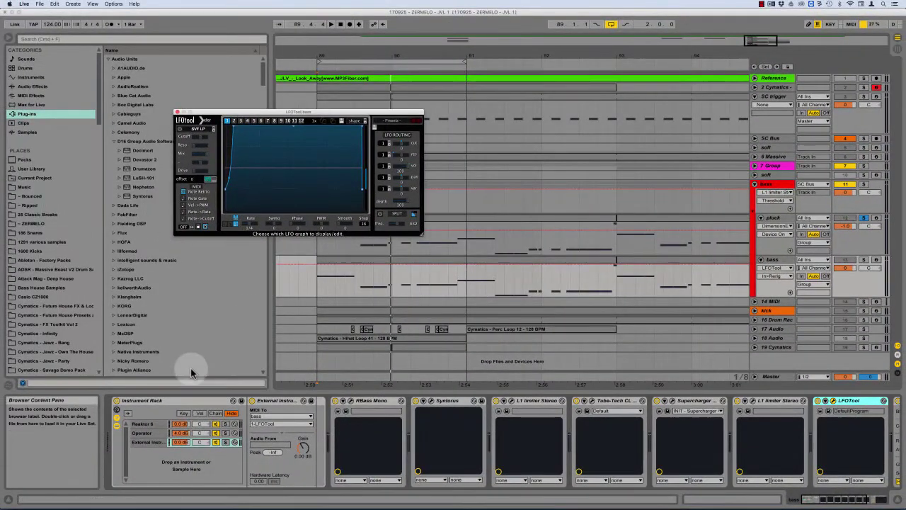
Step: Select the bass track's Instrument Rack and its first MIDI clip, starting at bar 89
click(158, 405)
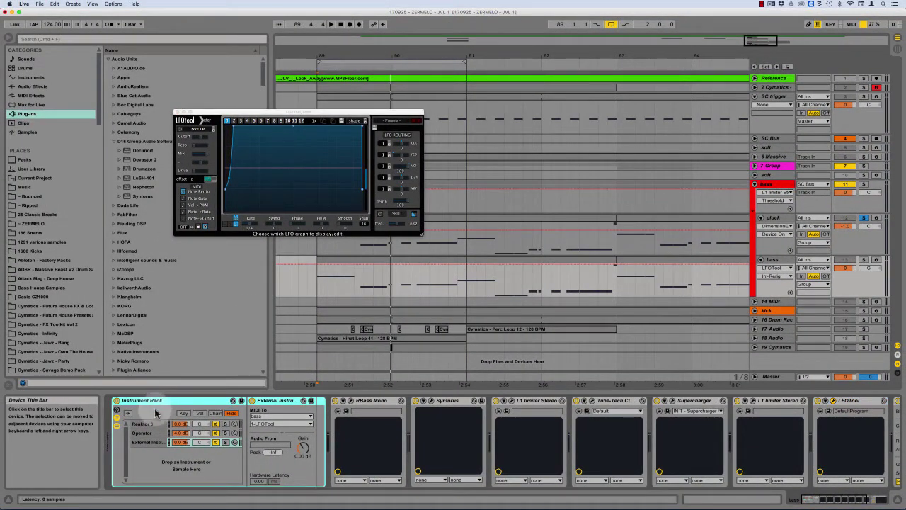
click(376, 267)
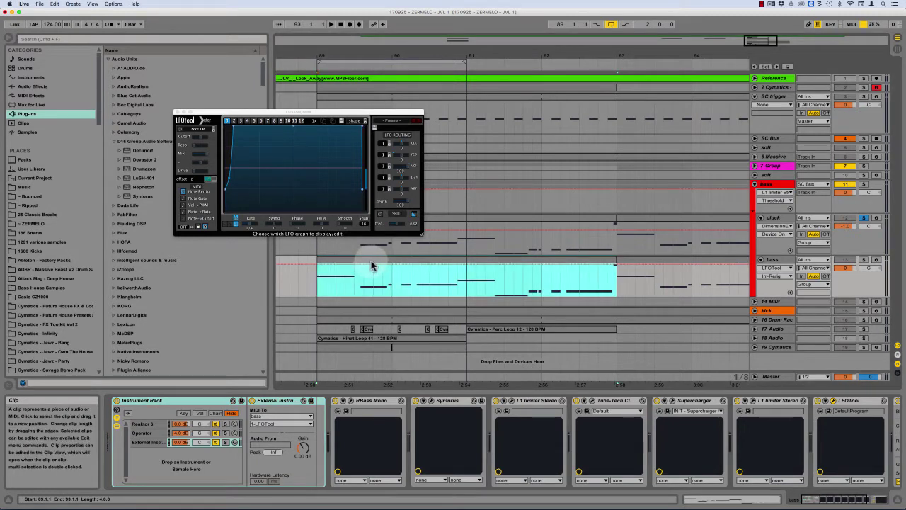
Step: Select the External Instrument chain in the Instrument Rack and move the LFOTool window up, clear of the pluck and bass clips
click(149, 442)
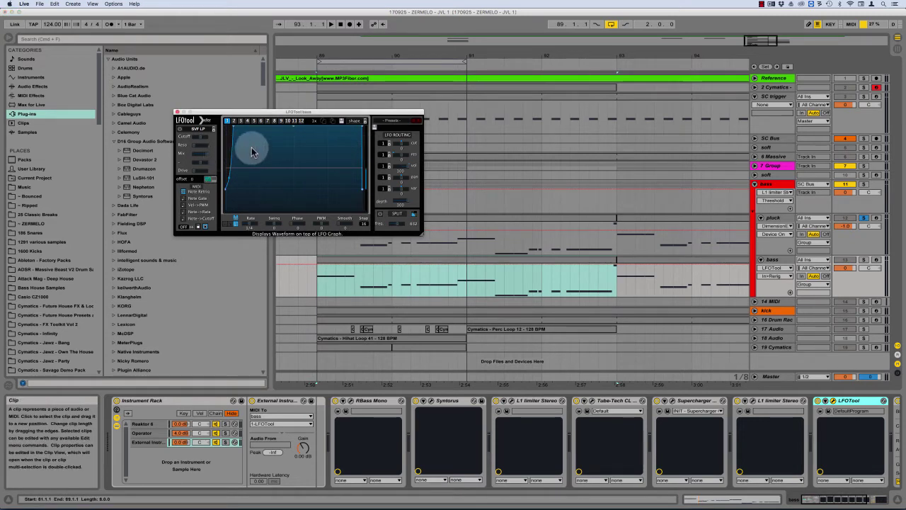
drag(281, 119, 399, 94)
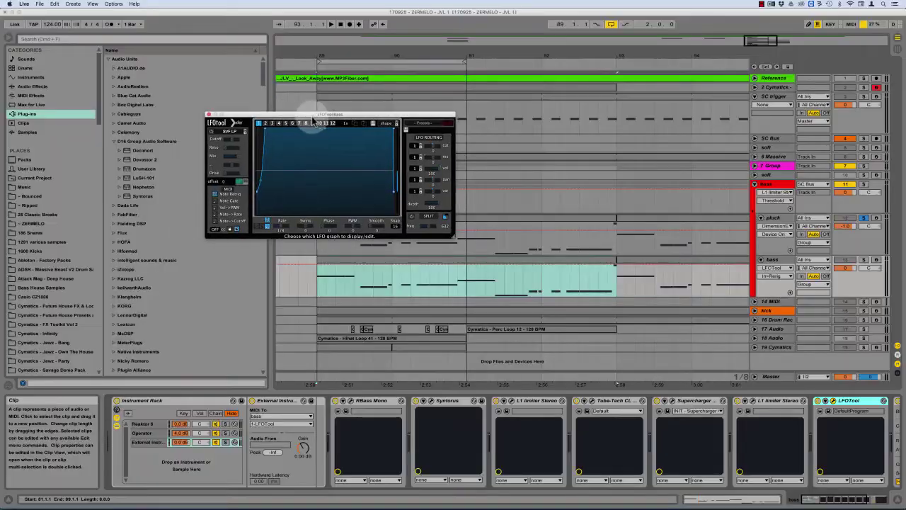
drag(312, 117, 393, 81)
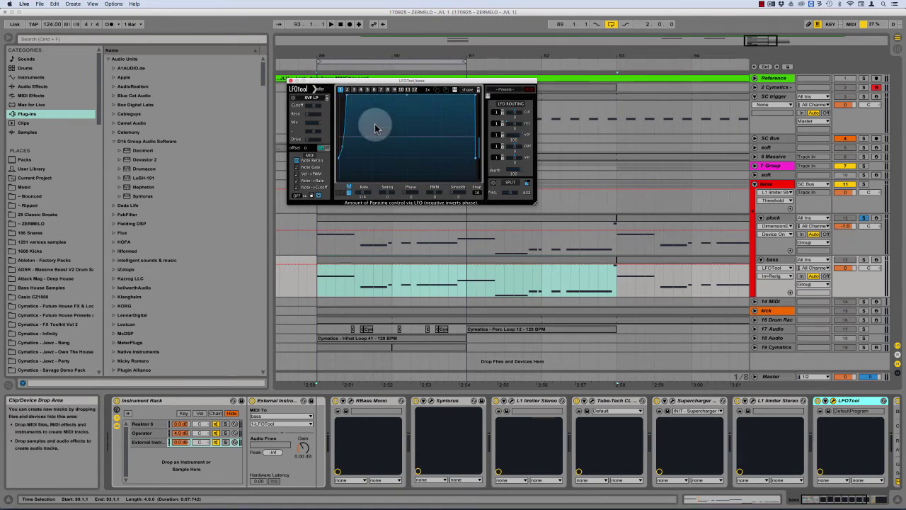
Step: View the pluck track's devices and open the bass group's L1 limiter beside the LFOTool window
click(773, 218)
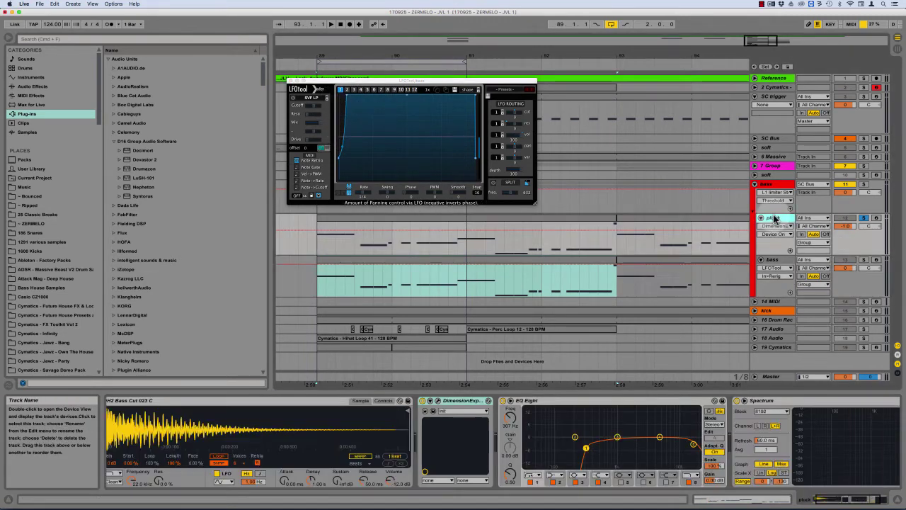
click(296, 422)
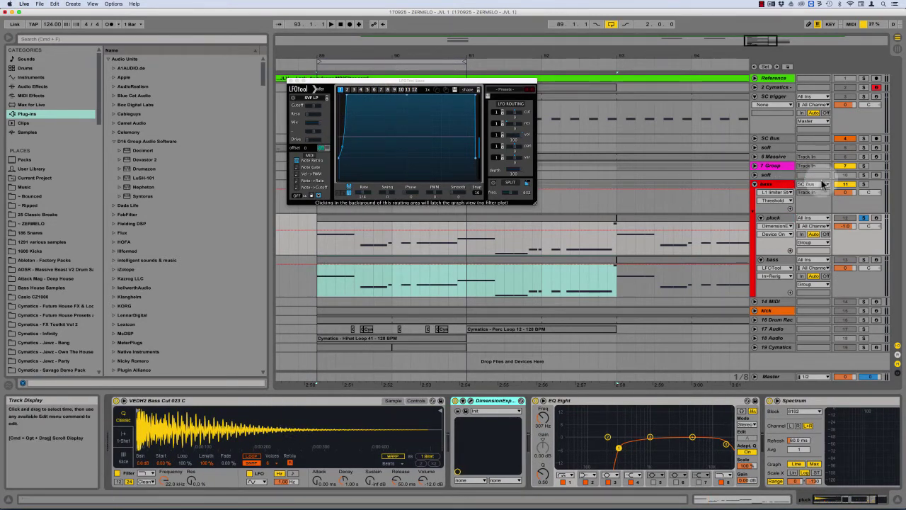
click(769, 184)
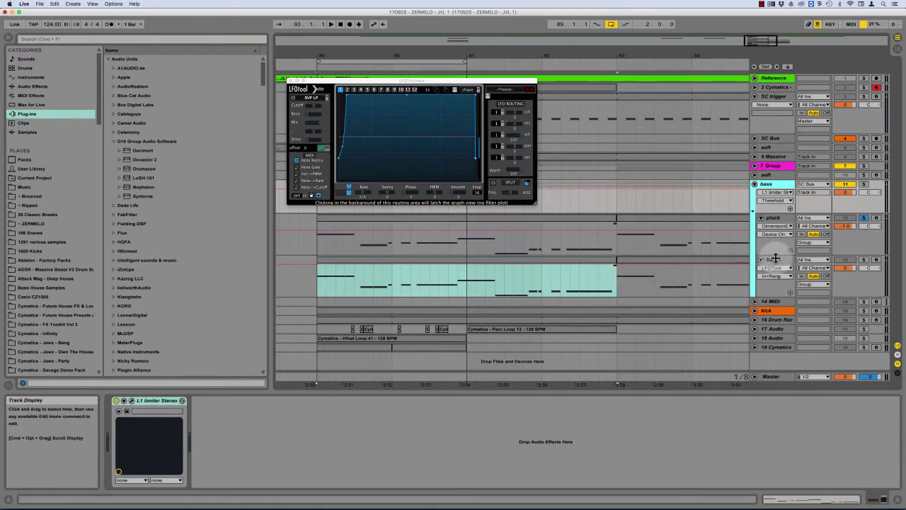
click(132, 401)
drag(171, 98, 240, 148)
drag(387, 82, 388, 87)
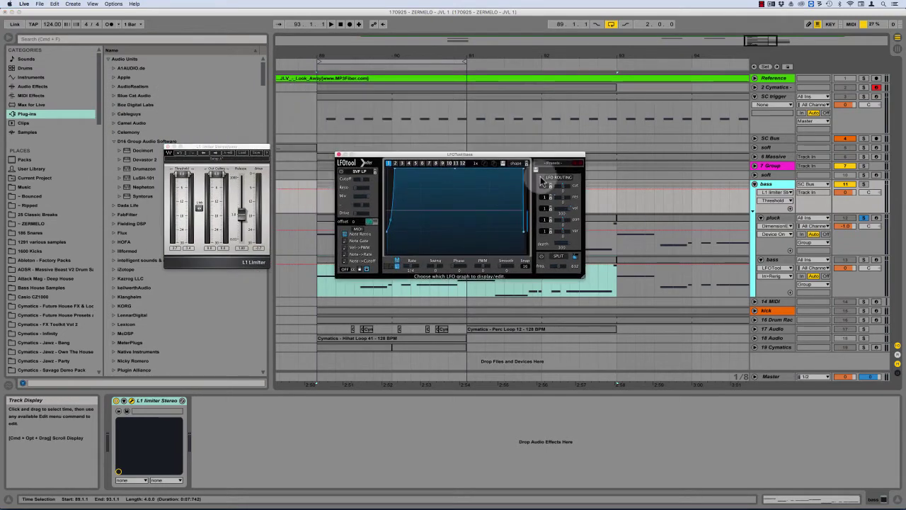
Step: Return to the bass track's device chain and bring the bass group's L1 Limiter window into focus
click(772, 260)
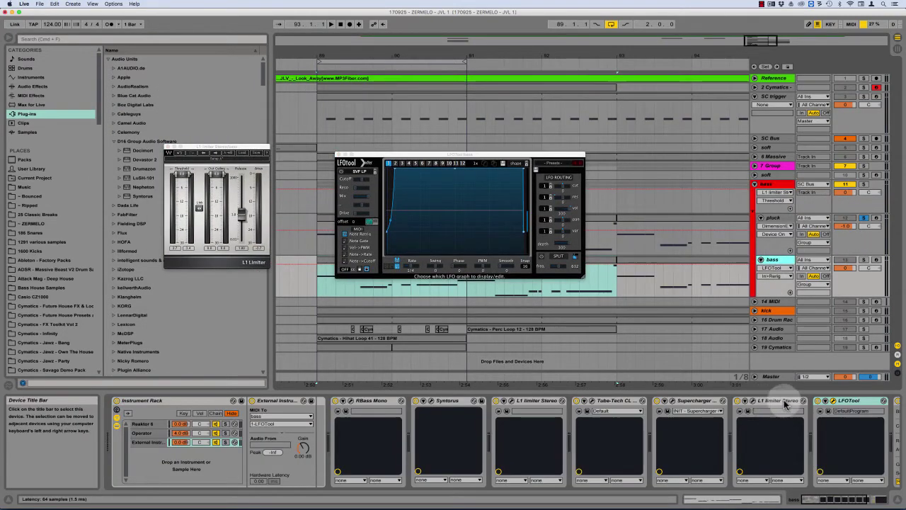
click(779, 401)
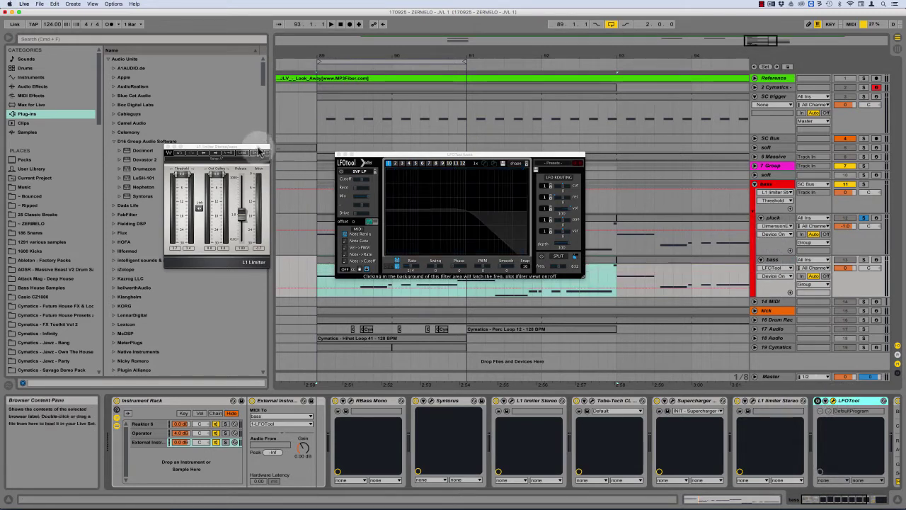
click(199, 145)
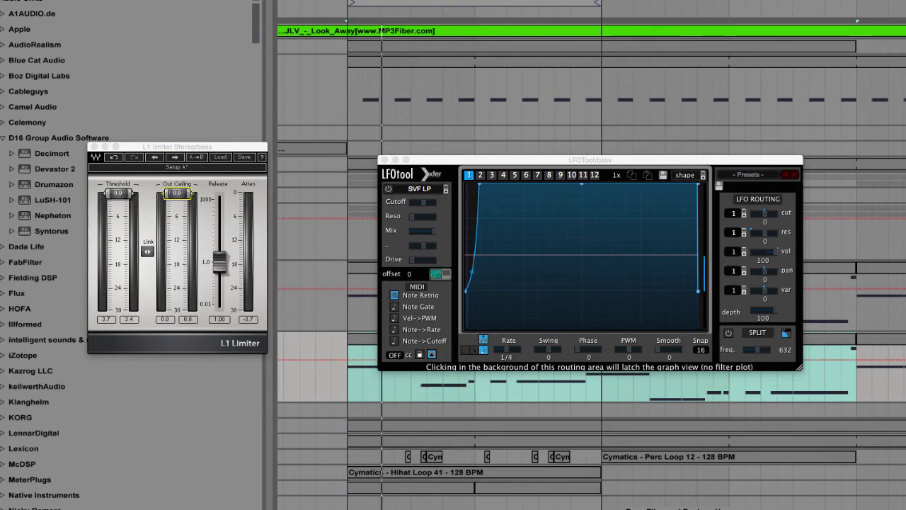
Step: Play the loop and inspect the start of LFOTool's envelope curve against the bass waveform
key(space)
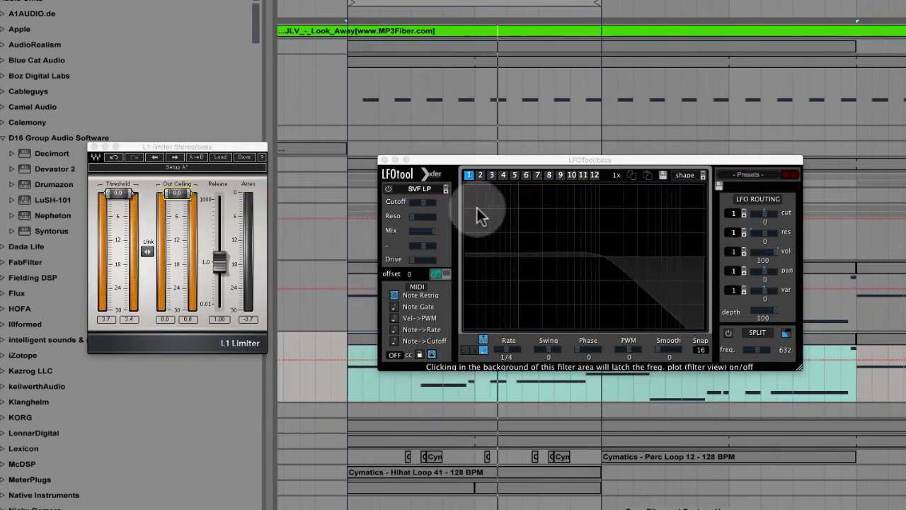
click(465, 291)
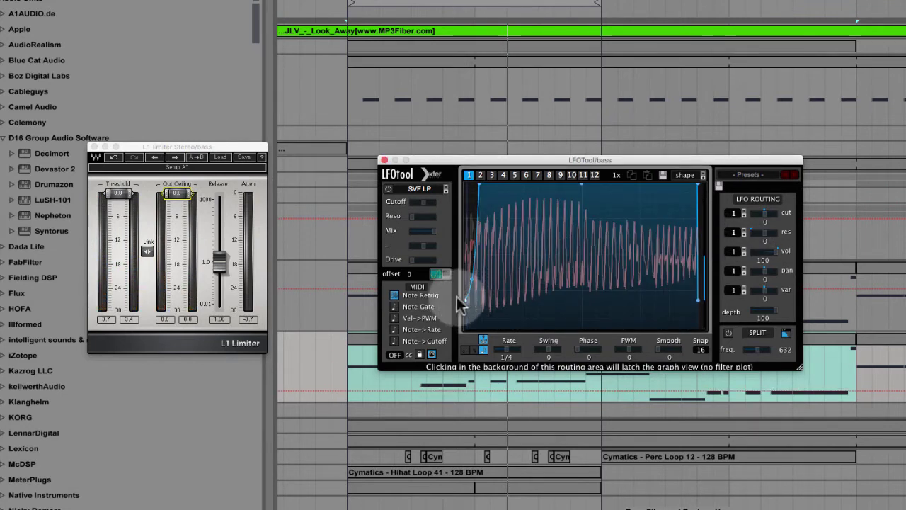
key(space)
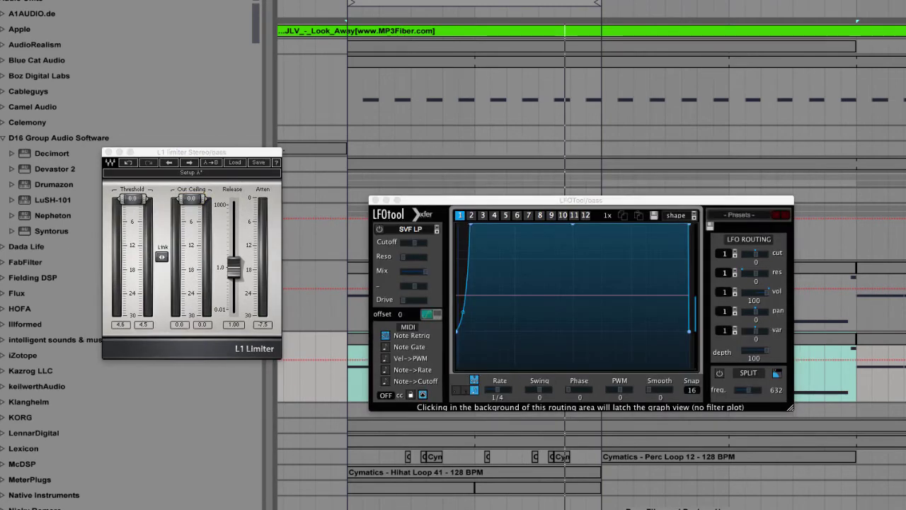
Step: Reposition the LFOTool window and compare the soloed bass group with LFOTool bypassed and enabled during playback
drag(586, 201, 620, 186)
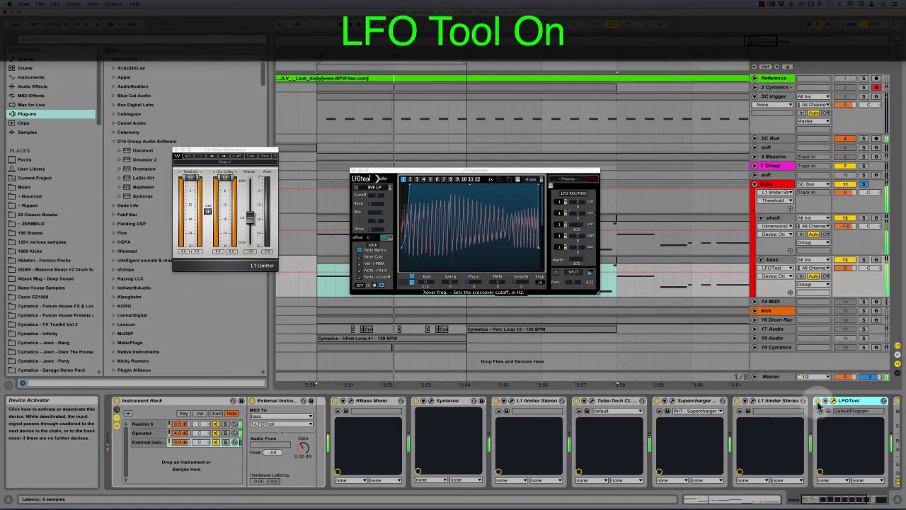
click(819, 401)
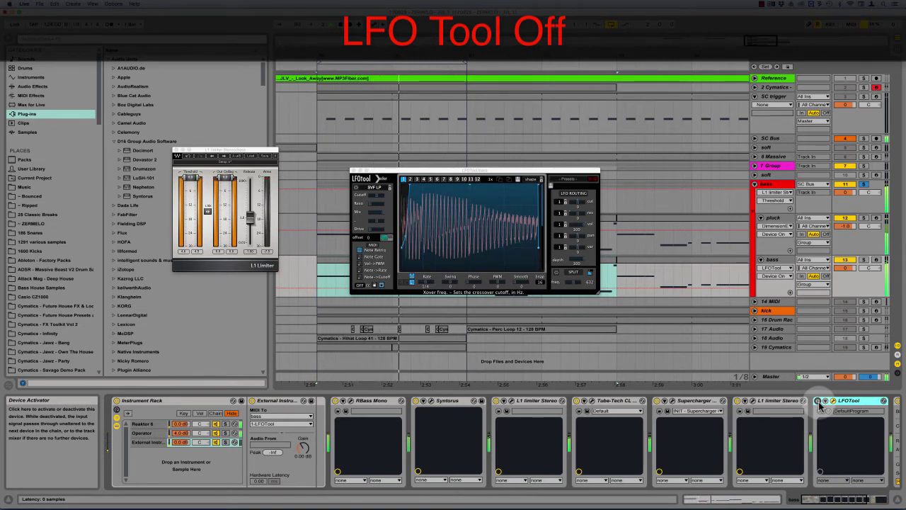
click(819, 402)
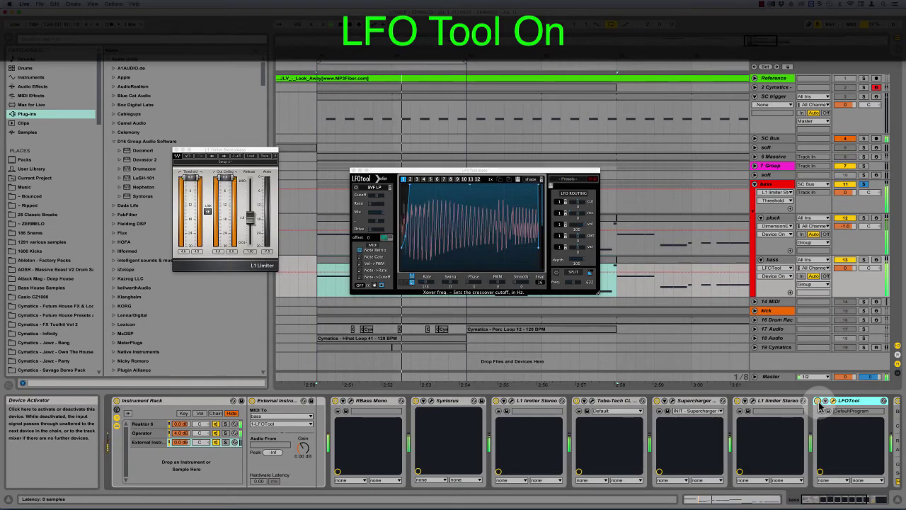
key(space)
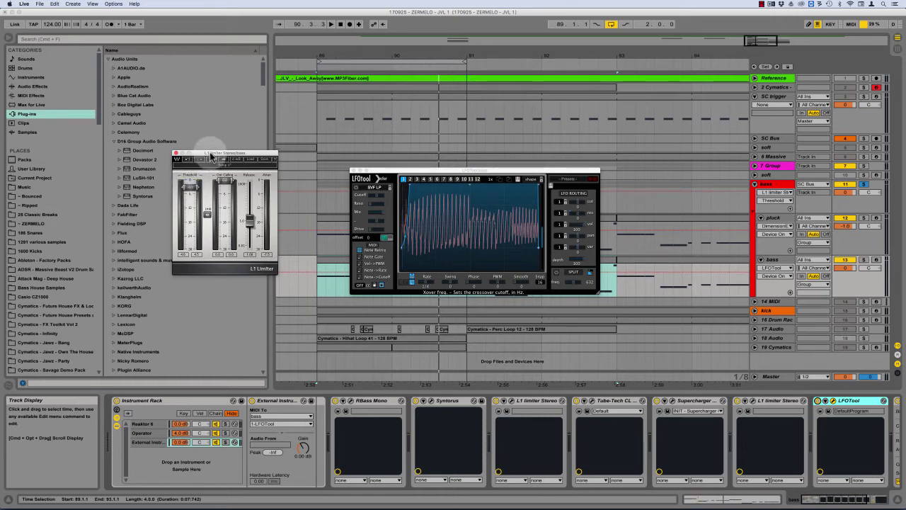
Step: Shift the L1 Limiter window slightly and repeat the bypass comparison of the bass track's LFOTool during playback
drag(210, 158, 221, 160)
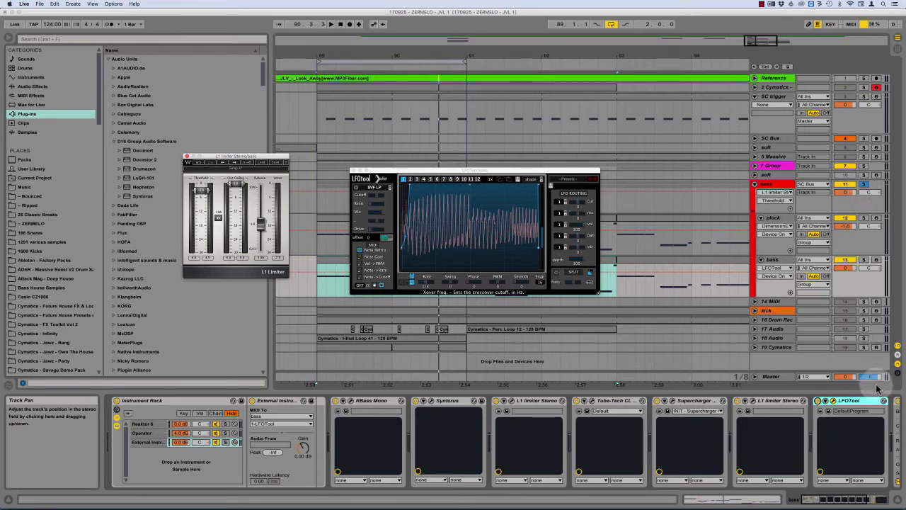
click(854, 402)
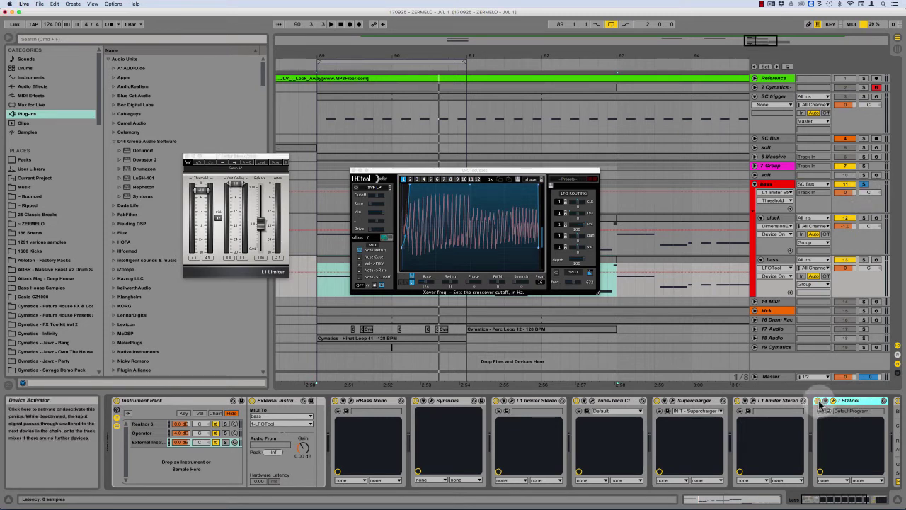
click(819, 401)
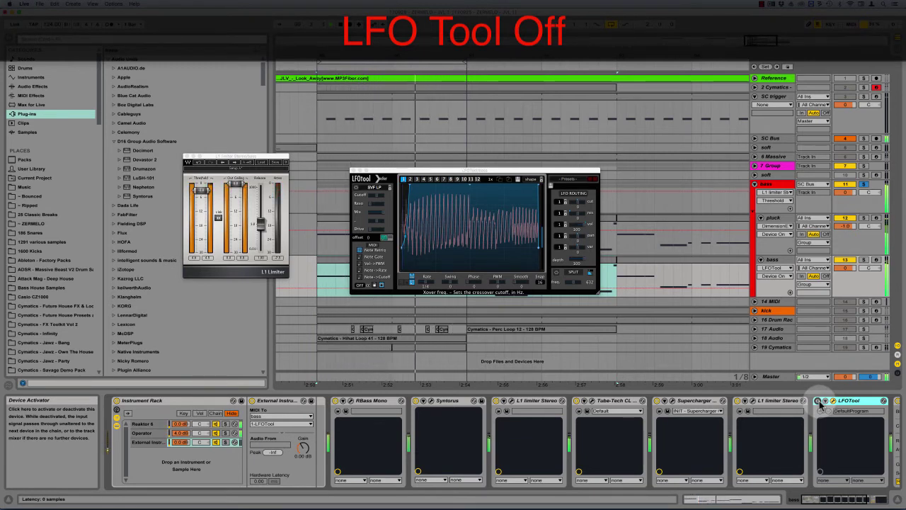
click(819, 401)
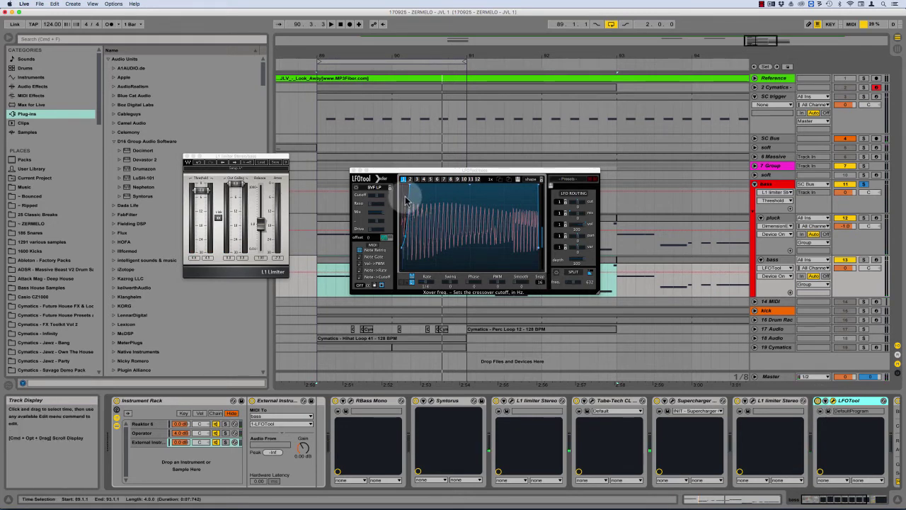
Step: Examine LFOTool's envelope and filter views, and show the bass group's L1 limiter with its window moved closer to LFOTool
click(400, 217)
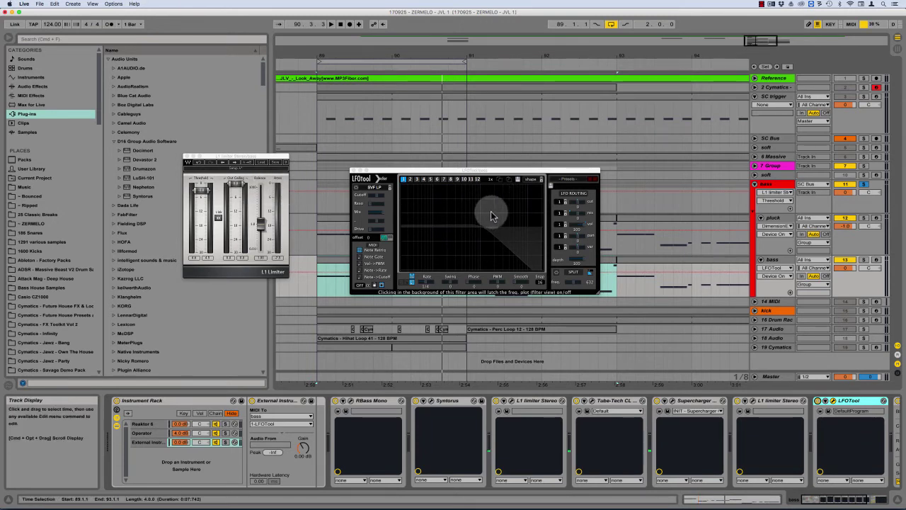
click(490, 211)
click(768, 186)
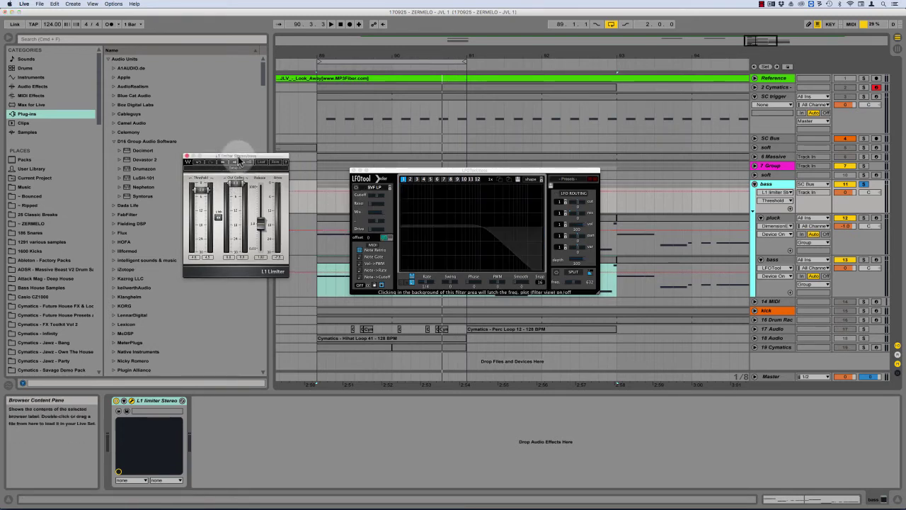
drag(239, 158, 258, 163)
Step: Unsolo the bass group and set the playback start to bar 89 on the SC trigger track
click(864, 185)
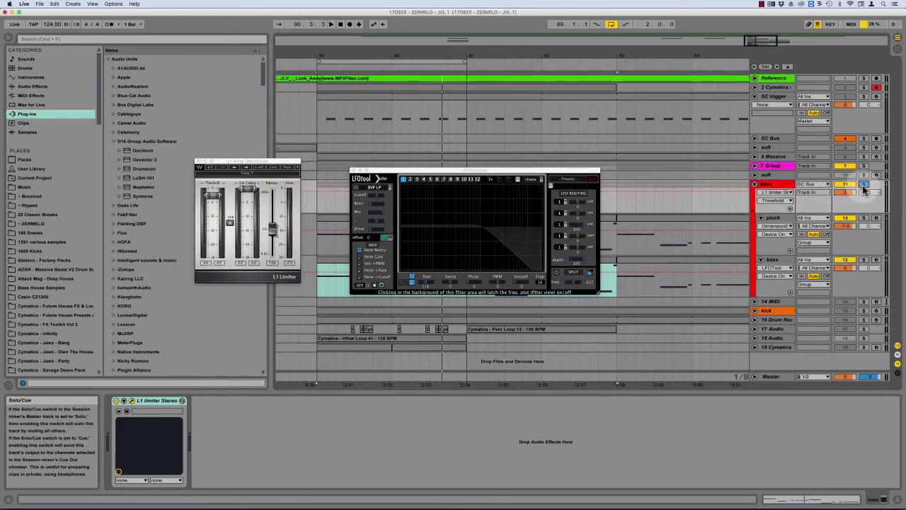
click(864, 187)
click(320, 127)
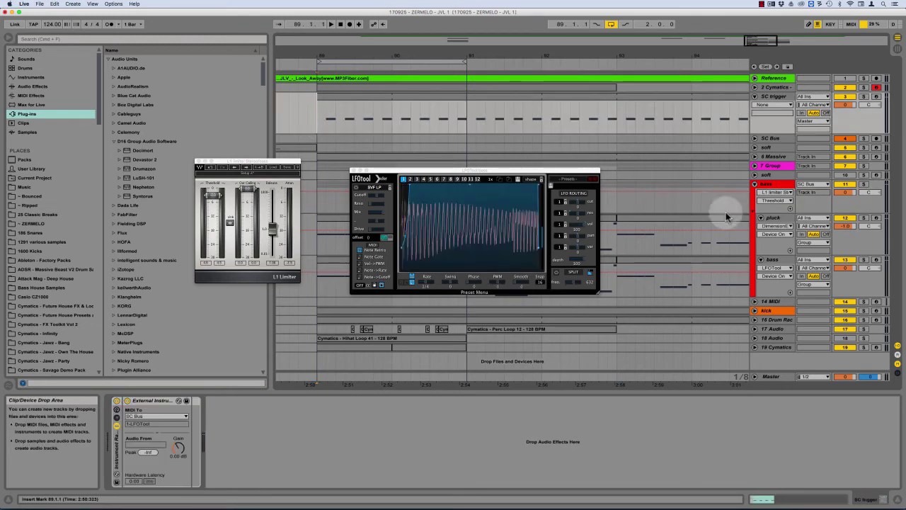
Step: Look over the bass group and pluck track devices and select LFOTool in the bass track's device chain
click(772, 186)
click(777, 219)
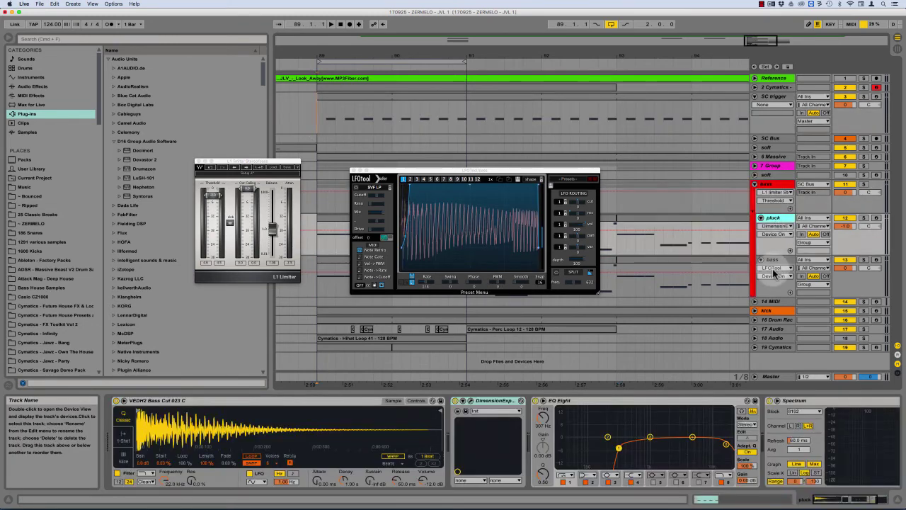
click(772, 259)
click(846, 400)
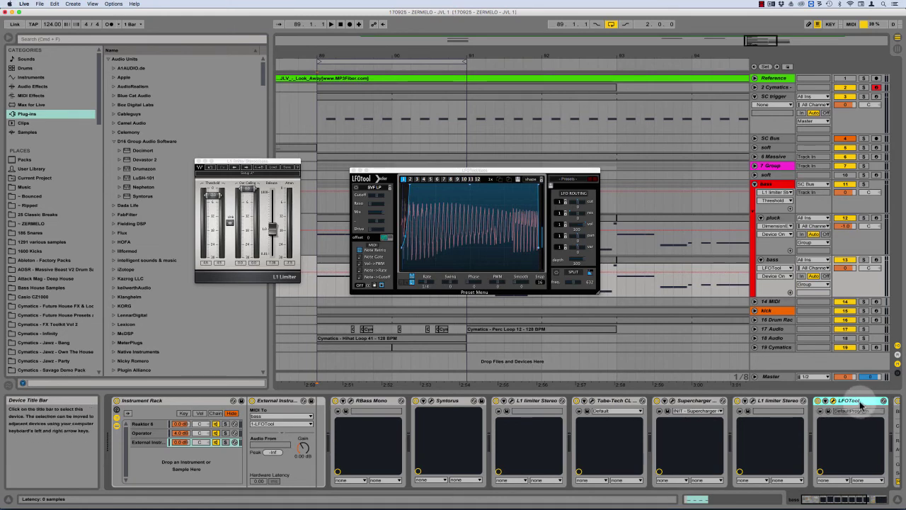
Step: Play the unsoloed mix from bar 89 and compare the pluck with the bass track's LFOTool bypassed and re-enabled
key(space)
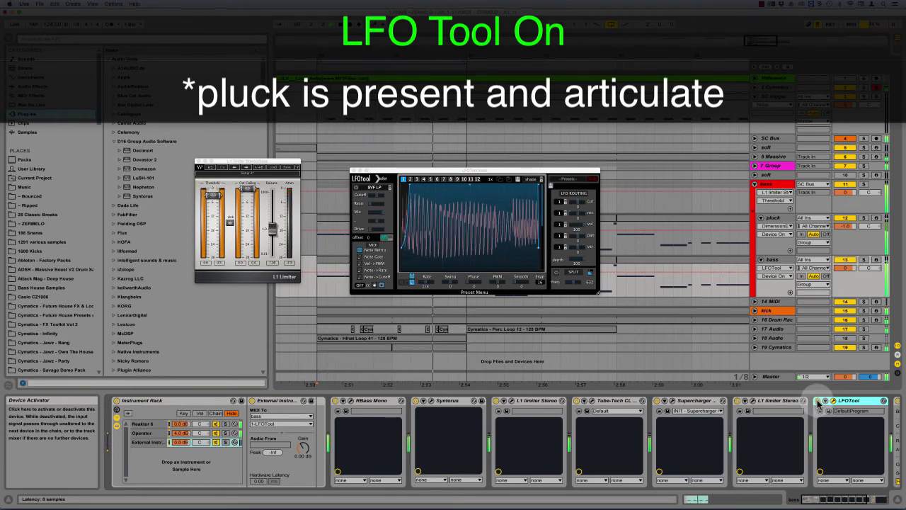
click(817, 401)
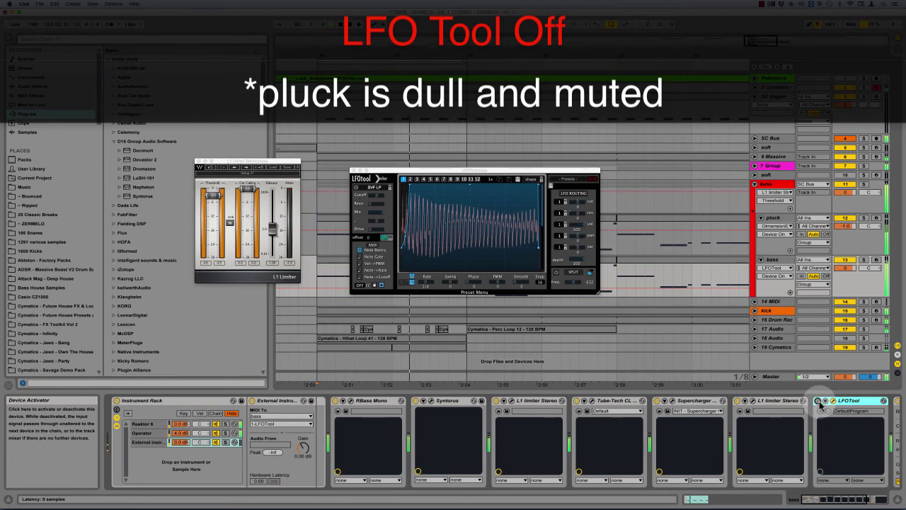
click(818, 401)
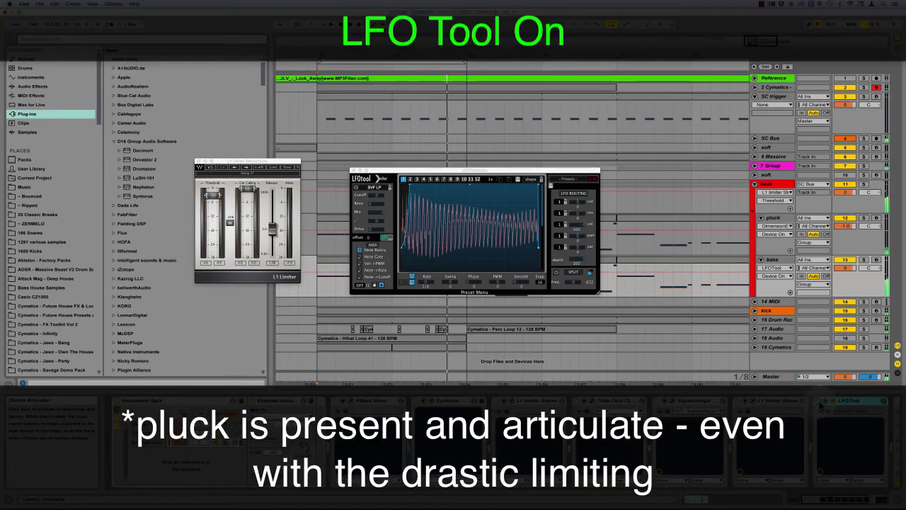